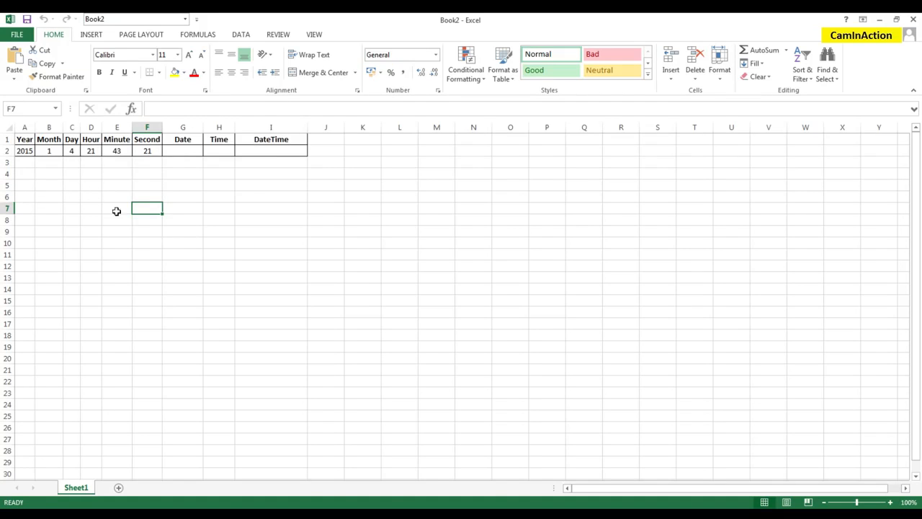
# - Examine the date and time component cells in A2:F2 and the Date, Time and DateTime cells in G2:I2
pyautogui.click(29, 151)
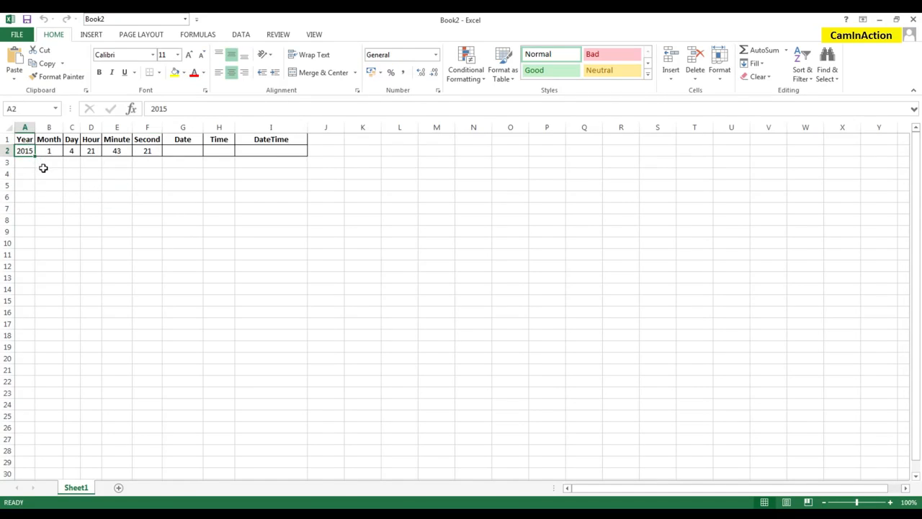
pyautogui.click(49, 152)
pyautogui.click(73, 153)
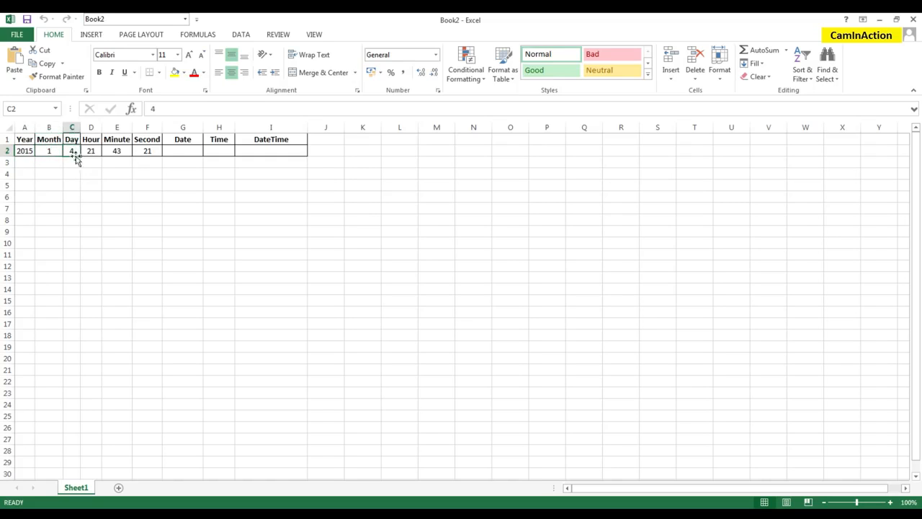
pyautogui.click(91, 152)
pyautogui.click(117, 153)
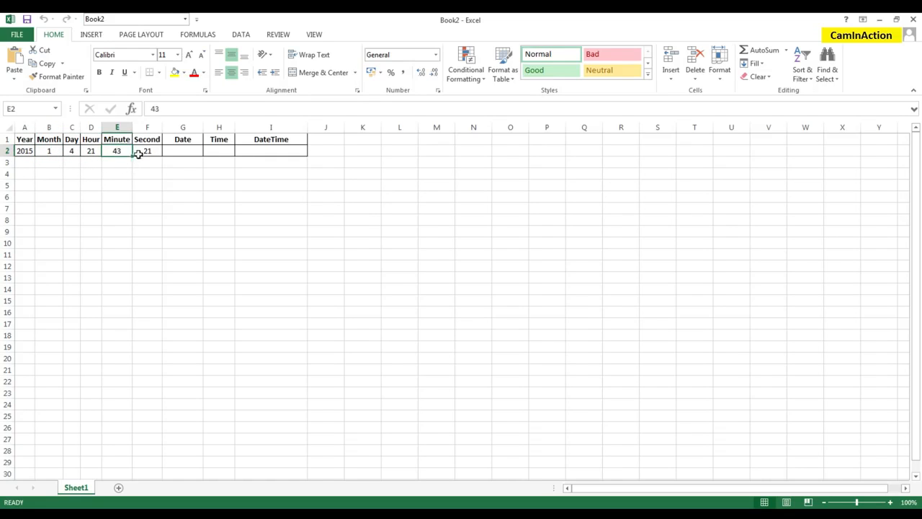
pyautogui.click(147, 151)
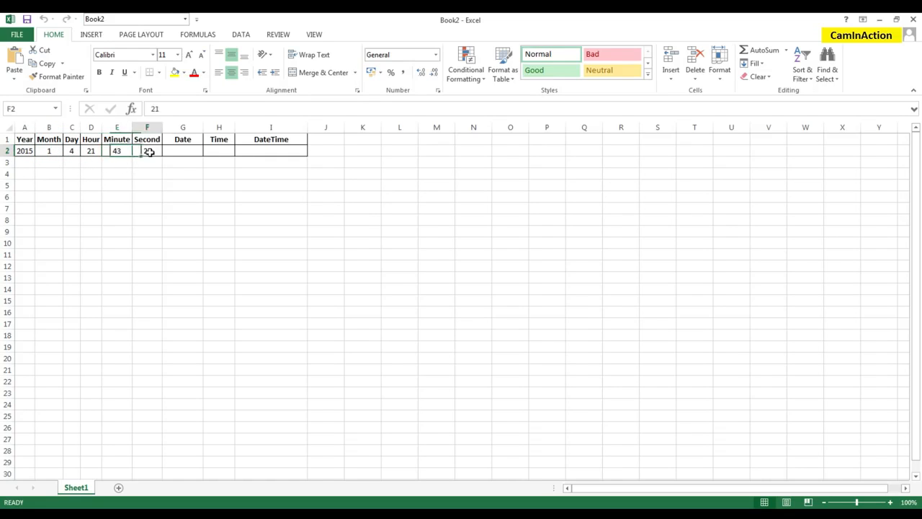
pyautogui.click(184, 151)
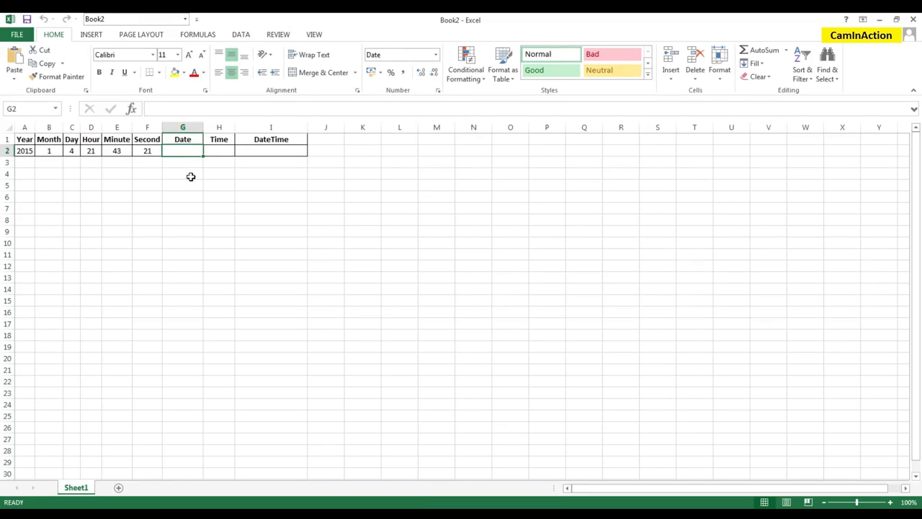
pyautogui.click(219, 151)
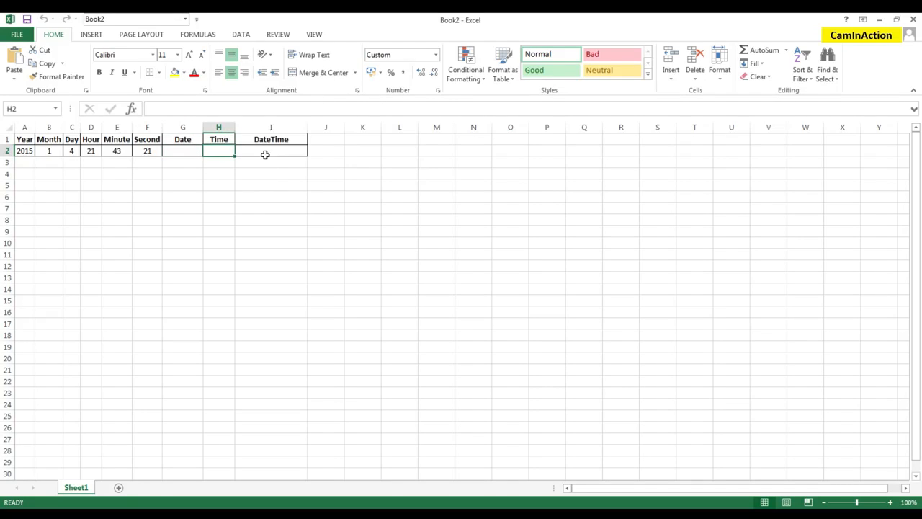
pyautogui.click(264, 152)
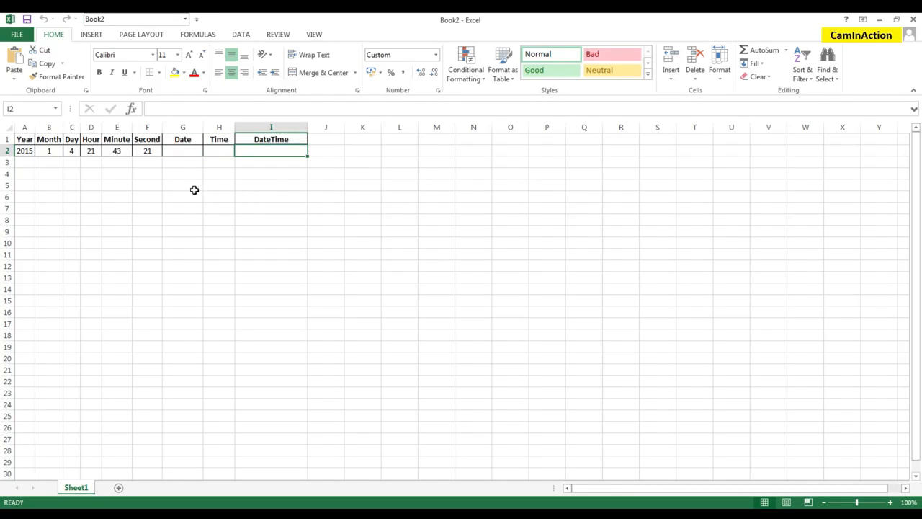
# - Review which row 2 cells feed each target: A2:C2 for Date, D2:F2 for Time and A2:F2 for DateTime
pyautogui.click(182, 150)
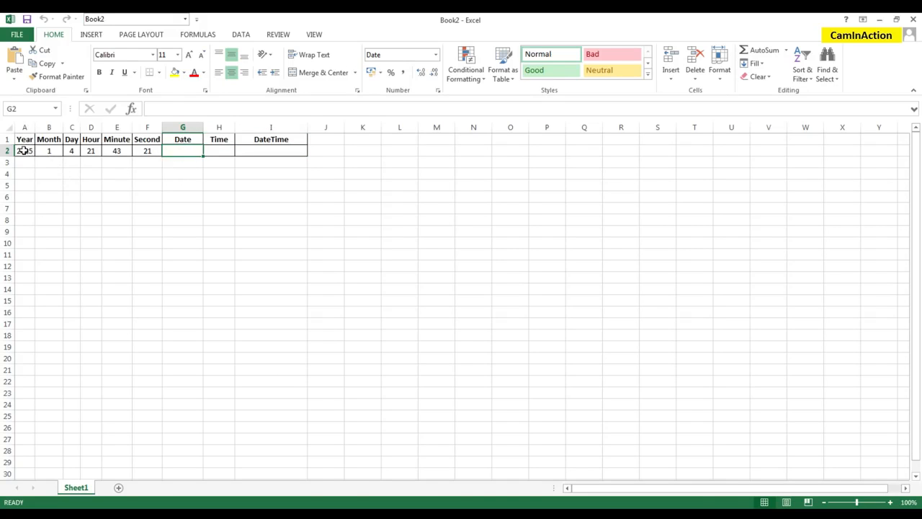
pyautogui.moveTo(22, 151); pyautogui.dragTo(72, 152)
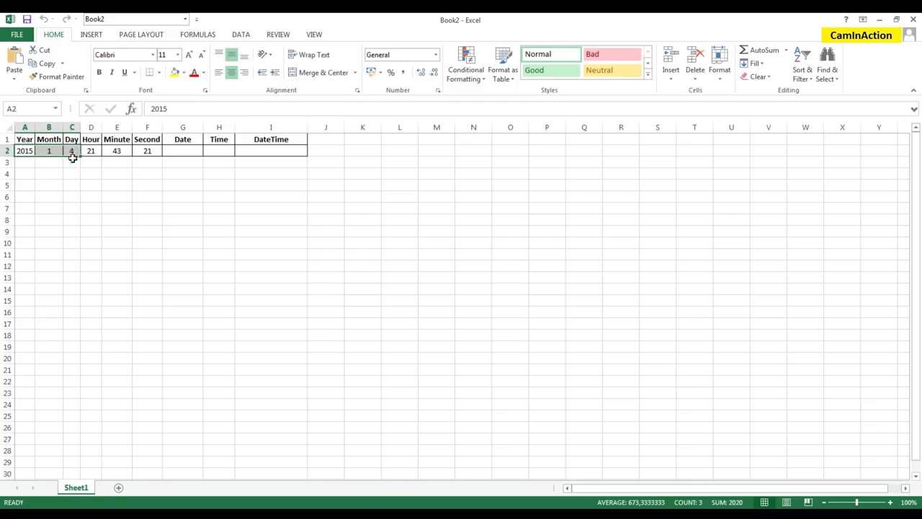
pyautogui.click(189, 152)
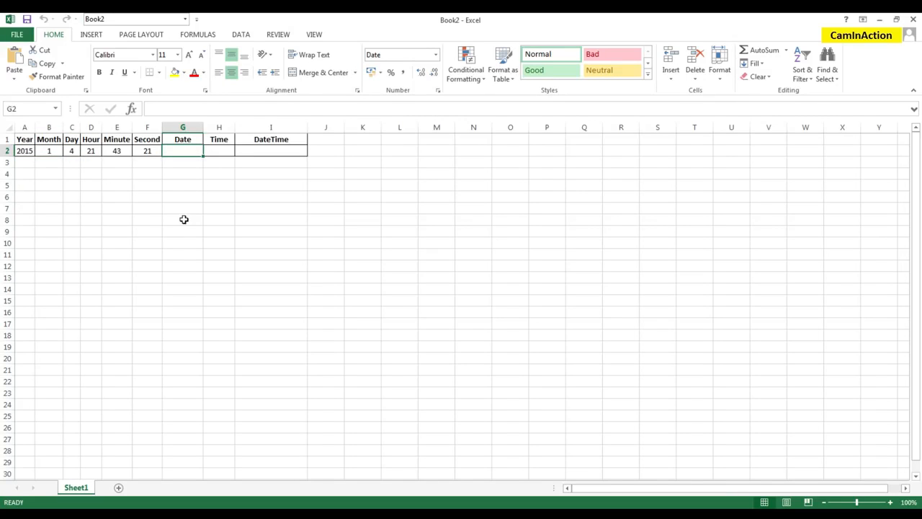
pyautogui.moveTo(92, 150); pyautogui.dragTo(142, 155)
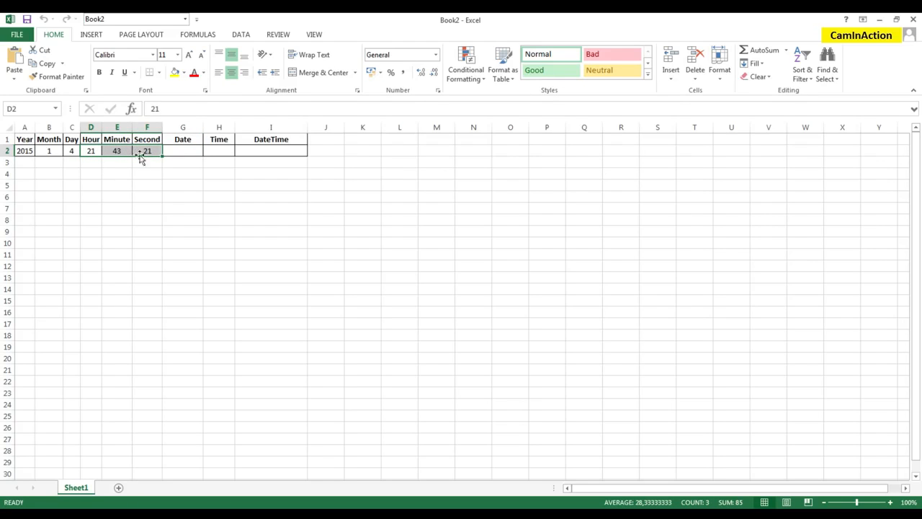
pyautogui.click(220, 151)
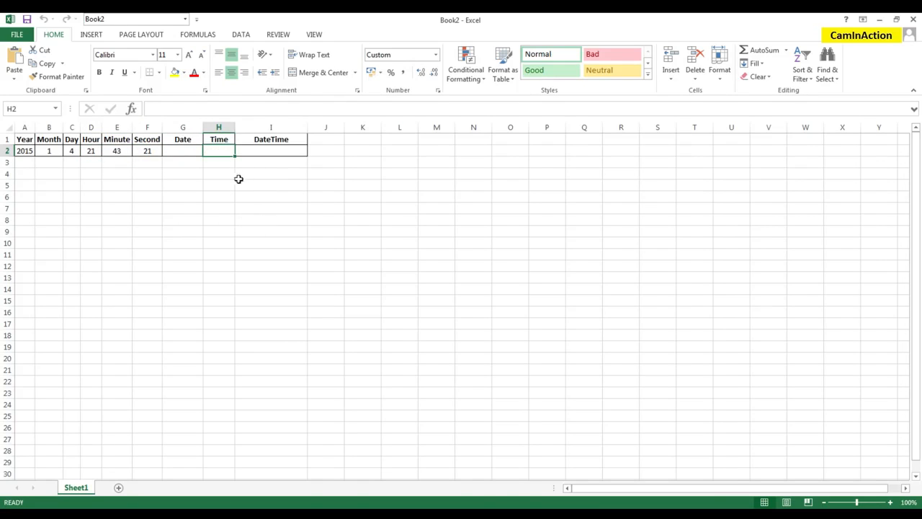
pyautogui.moveTo(22, 150); pyautogui.dragTo(165, 163)
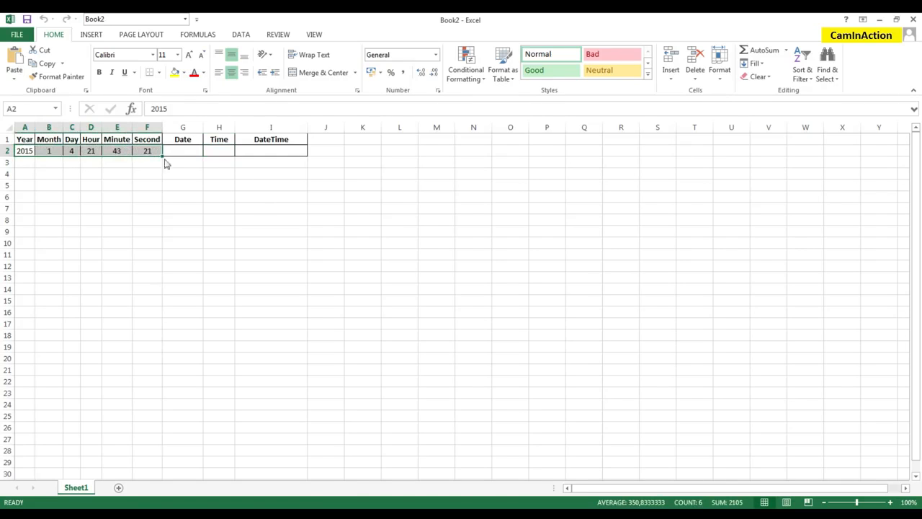
pyautogui.click(270, 152)
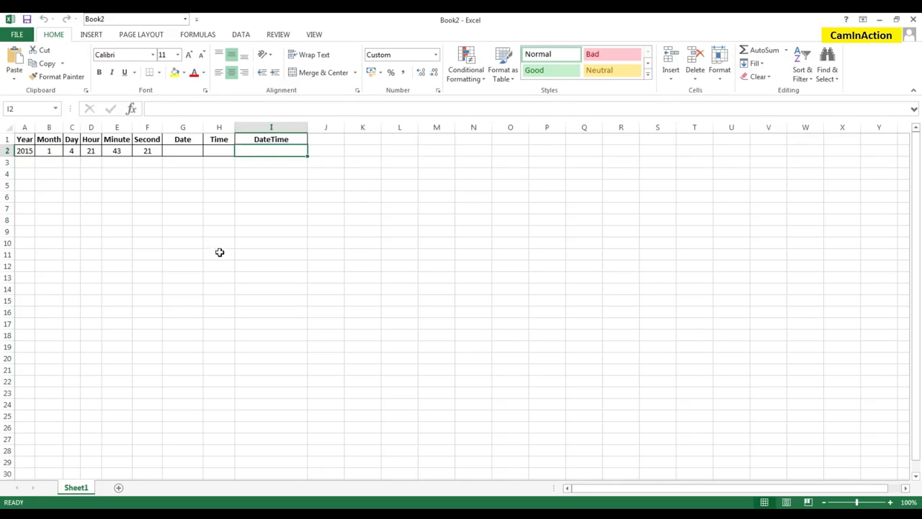
# - Enter the formula =DATE(A2;B2;C2) in cell G2 to build the date from the year, month and day
pyautogui.click(181, 153)
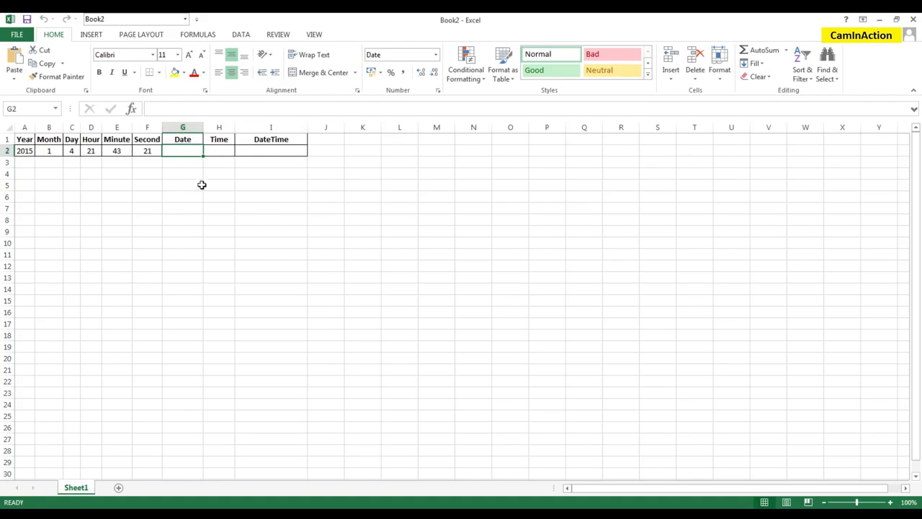
pyautogui.click(173, 108)
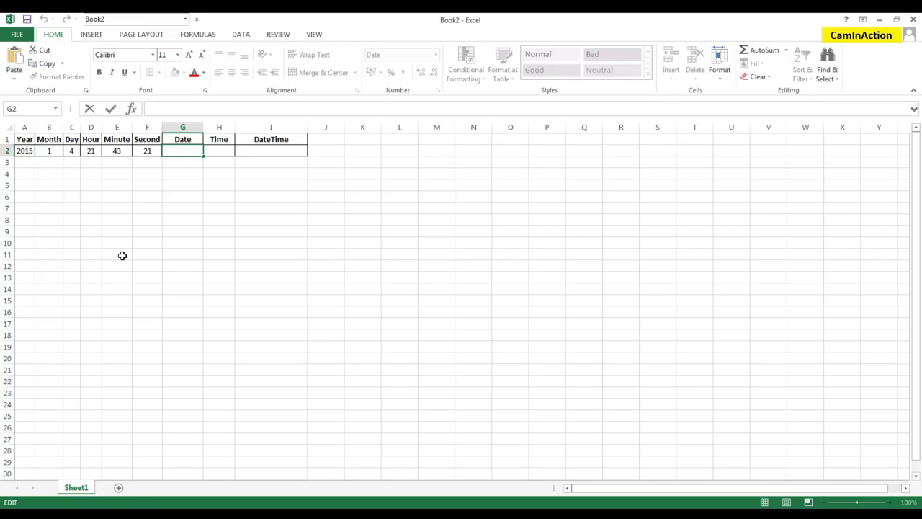
pyautogui.write('=')
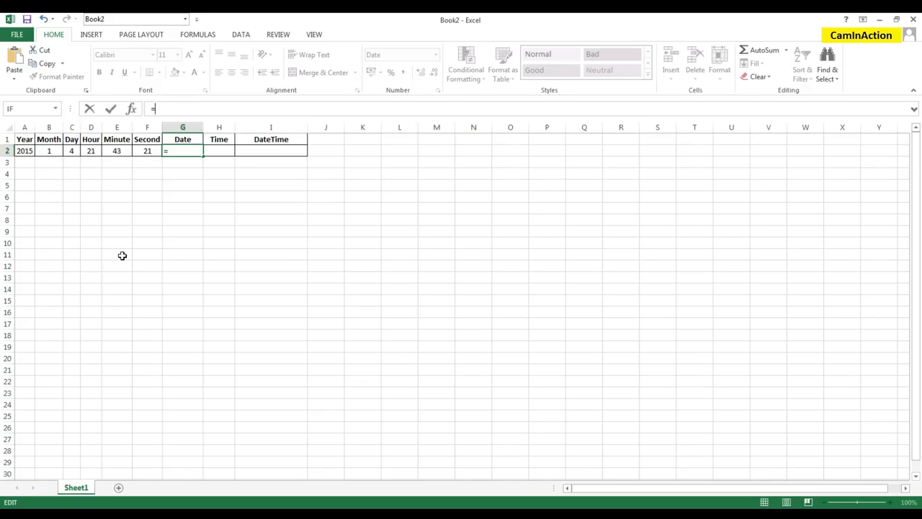
pyautogui.write('date')
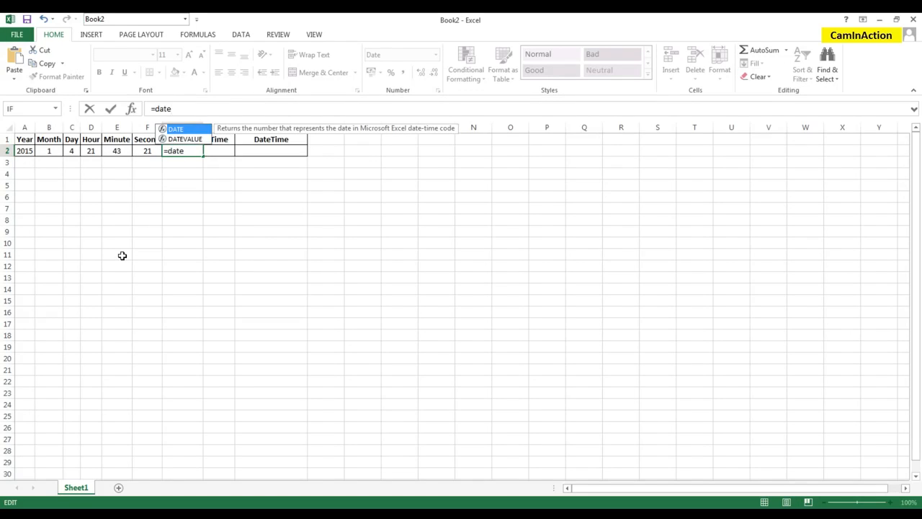
pyautogui.write('(')
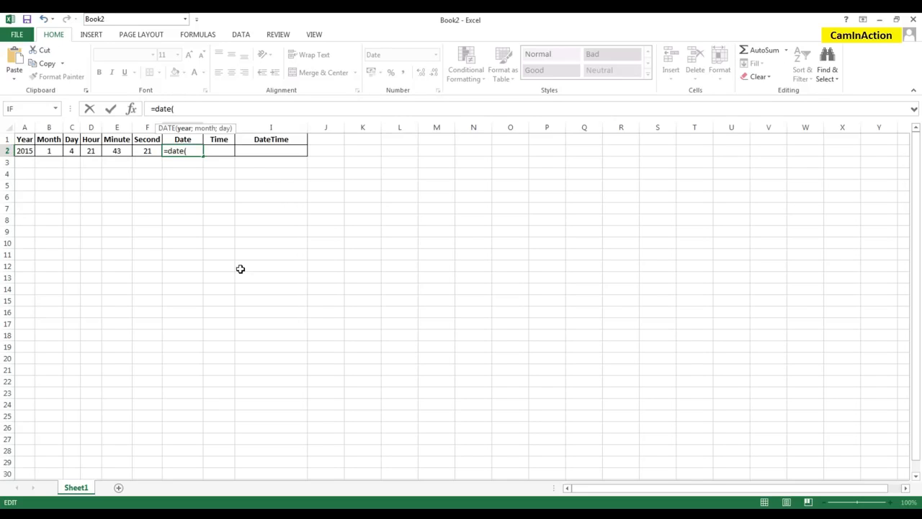
pyautogui.write('A')
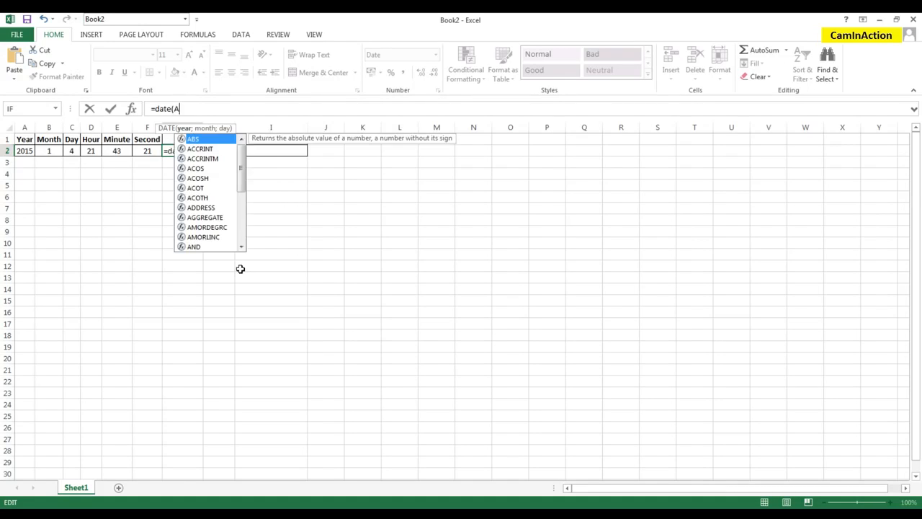
pyautogui.write('2')
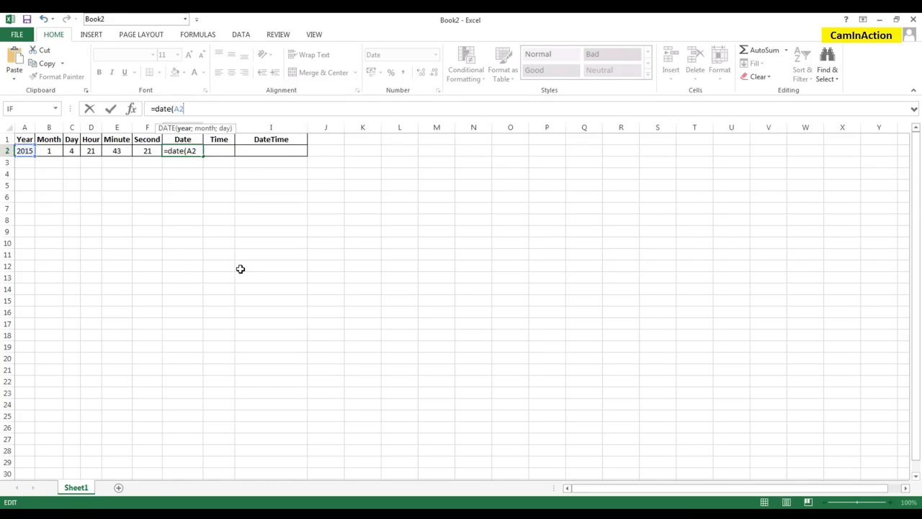
pyautogui.write(';')
pyautogui.write('B')
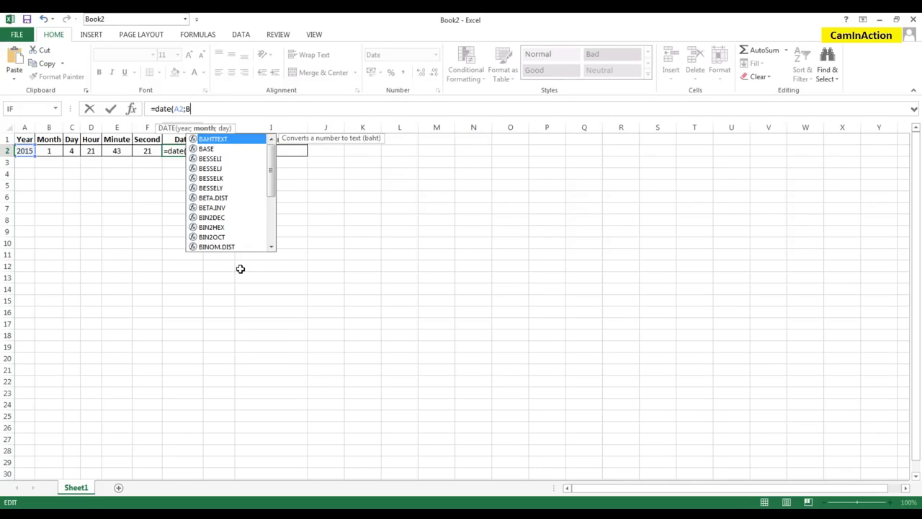
pyautogui.write('2;')
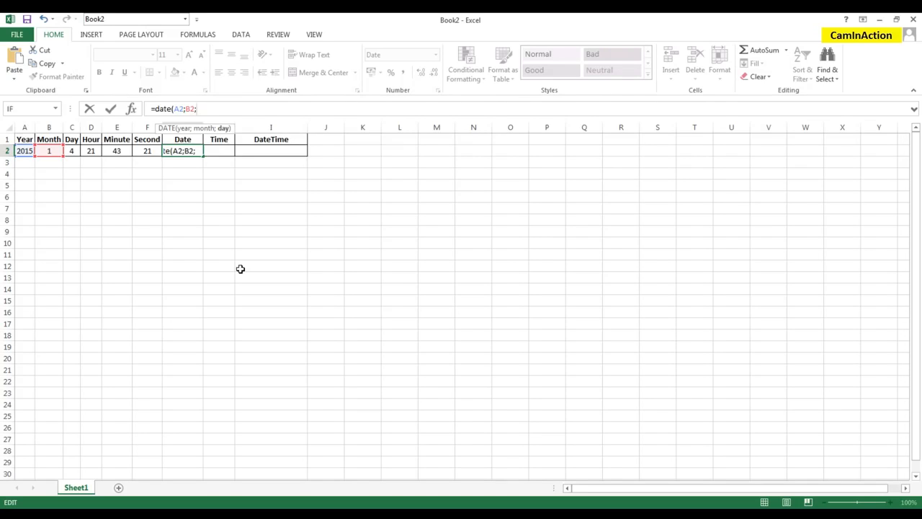
pyautogui.write('C2)')
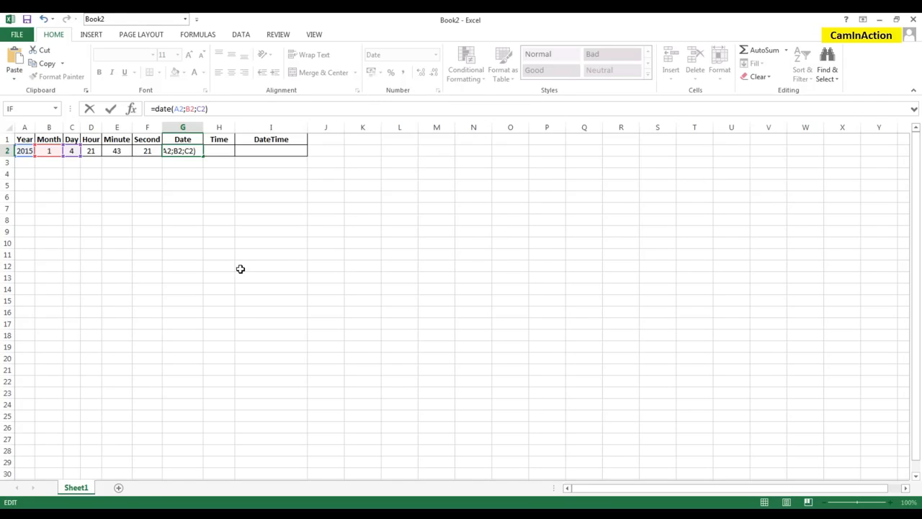
pyautogui.press('Return')
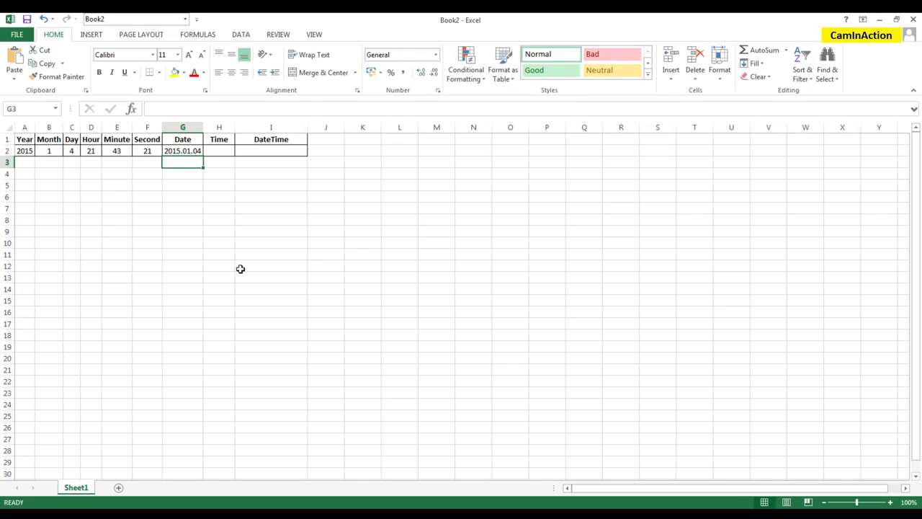
# - Examine the component cells in row 2 and compare them with the formula in the Date cell G2
pyautogui.press('Up')
pyautogui.press('Left')
pyautogui.press('Left')
pyautogui.press('Left')
pyautogui.press('Left')
pyautogui.press('Left')
pyautogui.press('Left')
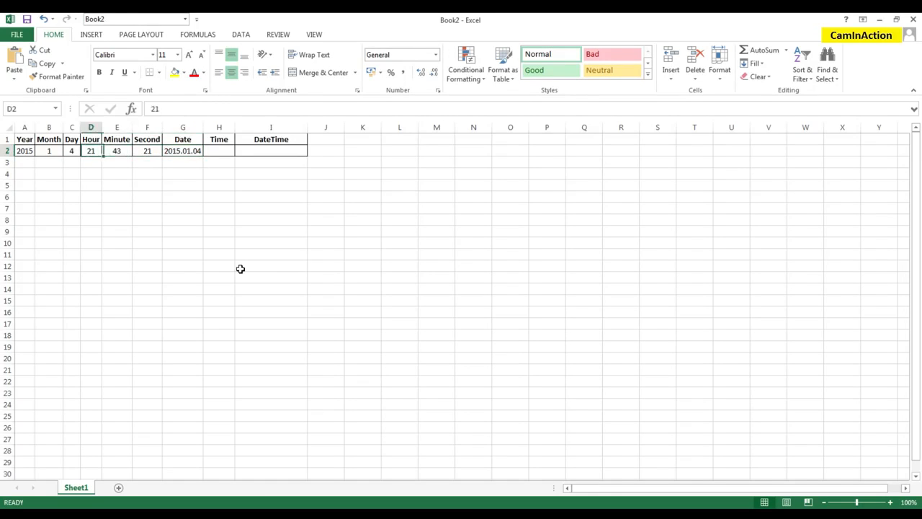
pyautogui.press('Right')
pyautogui.press('Right')
pyautogui.press('Right')
pyautogui.press('Right')
pyautogui.press('Right')
pyautogui.press('Right')
pyautogui.press('Right')
pyautogui.press('Right')
pyautogui.press('Left')
pyautogui.press('Left')
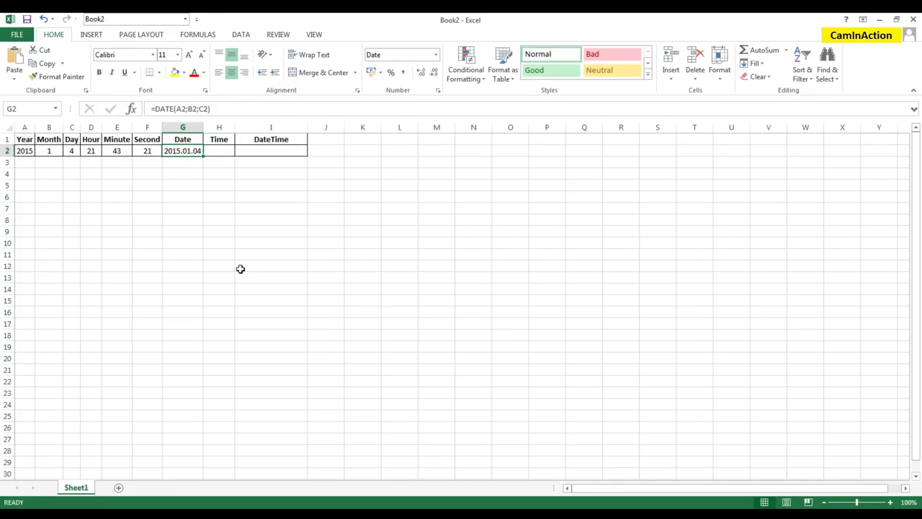
pyautogui.press('Left')
pyautogui.press('Left')
pyautogui.press('Left')
pyautogui.press('Left')
pyautogui.press('Left')
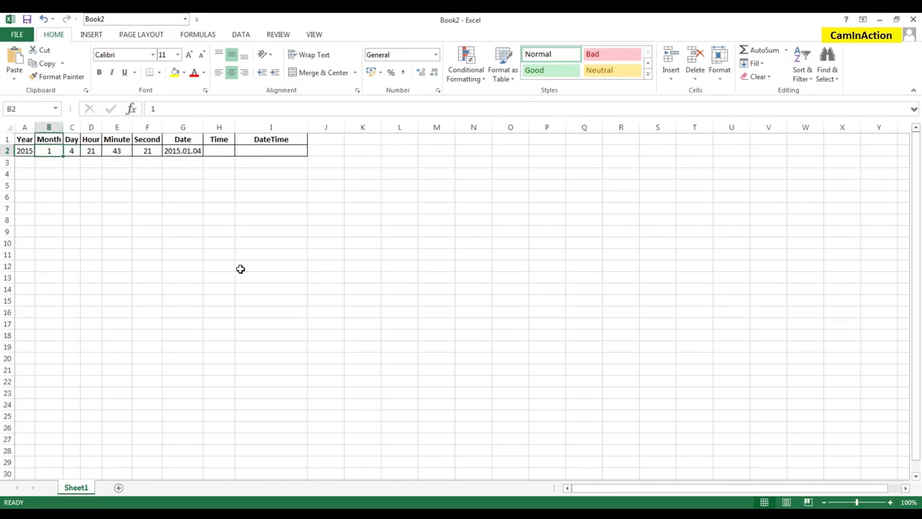
pyautogui.press('Right')
pyautogui.press('Right')
pyautogui.press('Right')
pyautogui.press('Right')
pyautogui.press('Right')
pyautogui.press('Right')
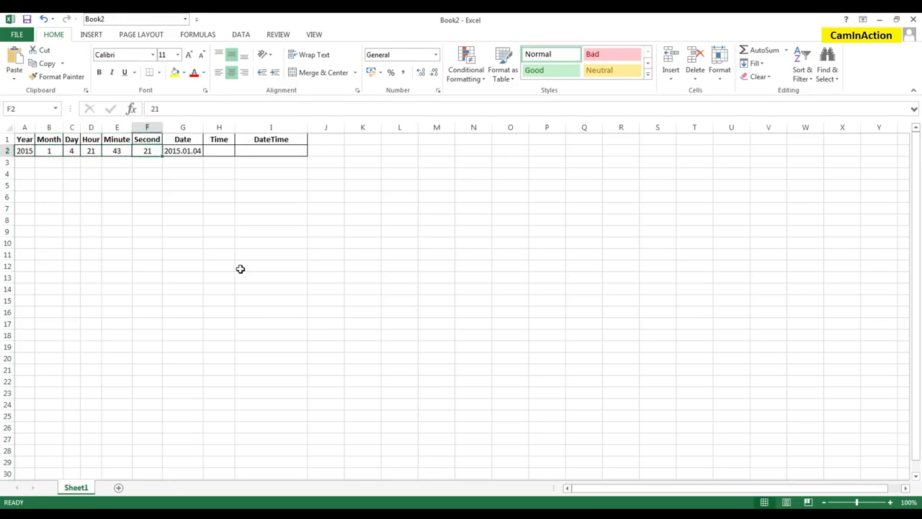
pyautogui.press('Left')
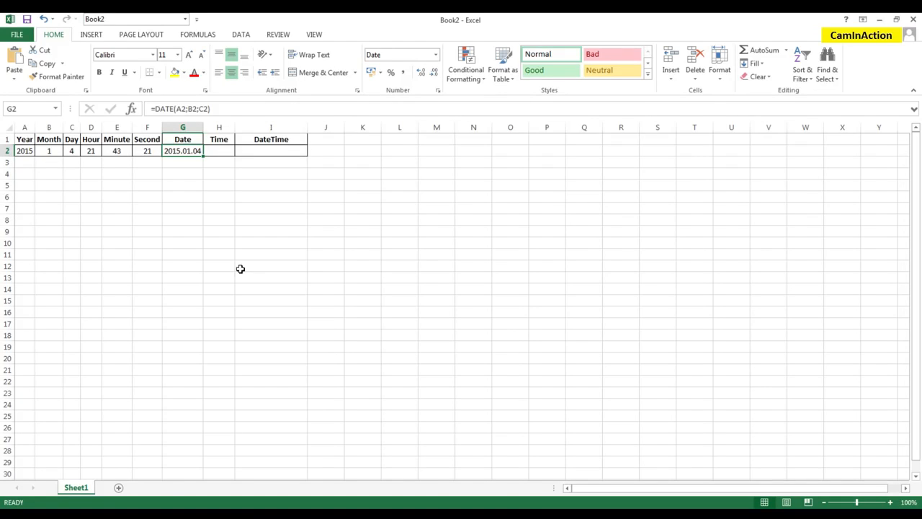
pyautogui.press('Right')
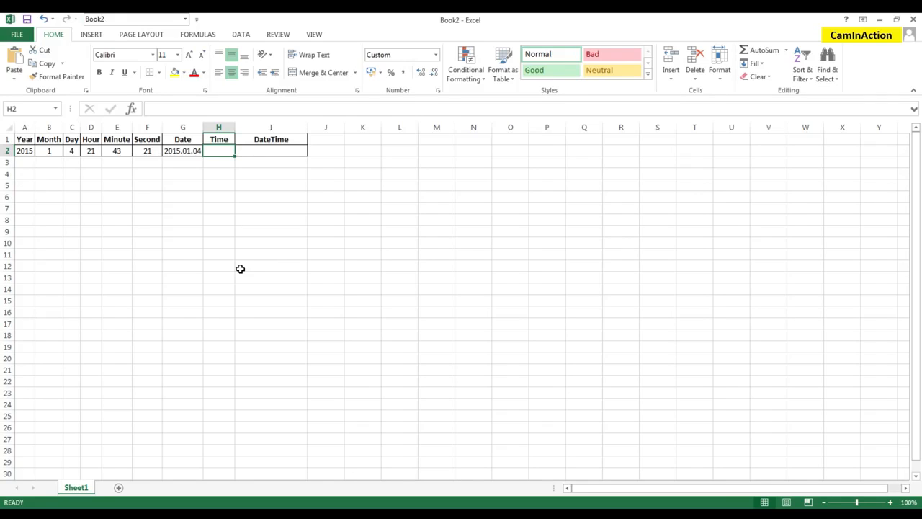
pyautogui.press('Left')
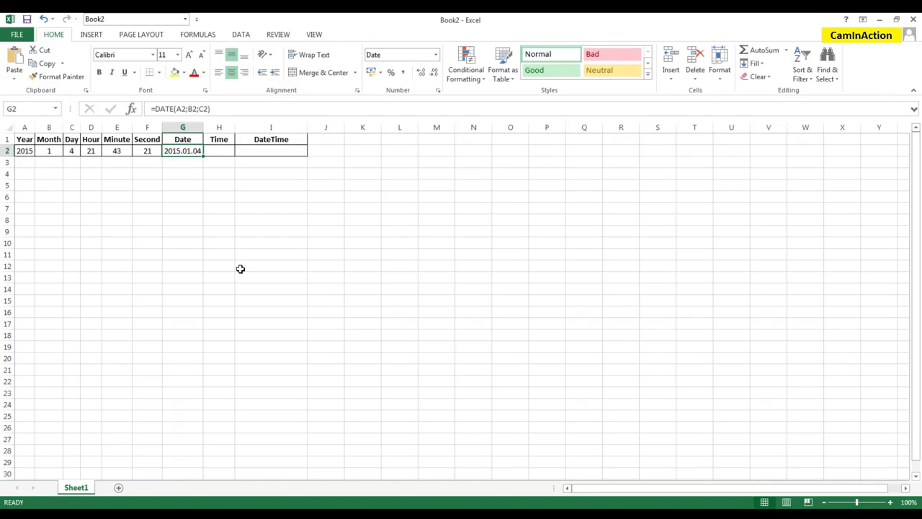
# - Enter the formula =TIME(D2;E2;F2) in cell H2 to build the time from the hour, minute and second
pyautogui.press('Right')
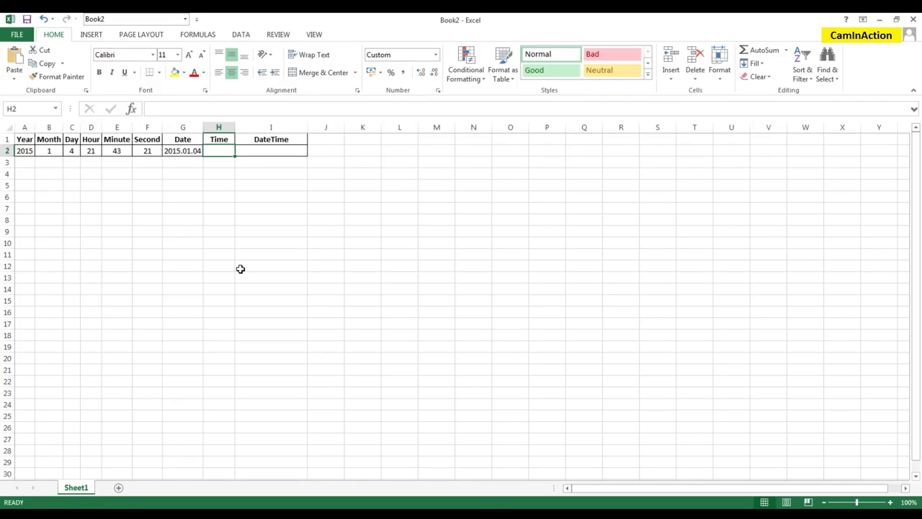
pyautogui.click(193, 108)
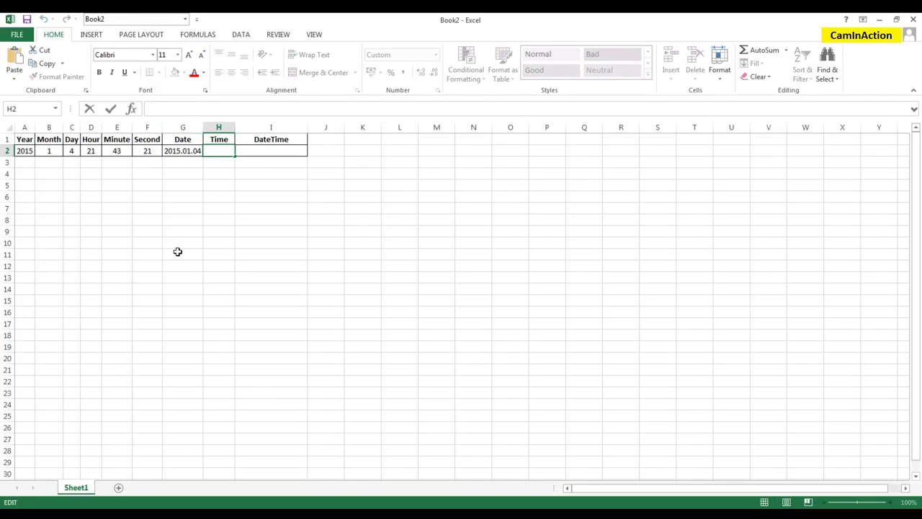
pyautogui.write('=')
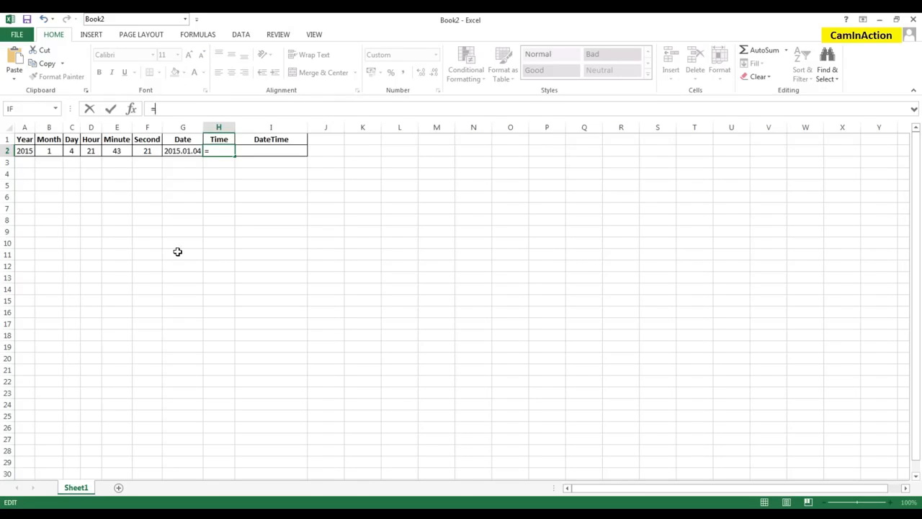
pyautogui.write('time(')
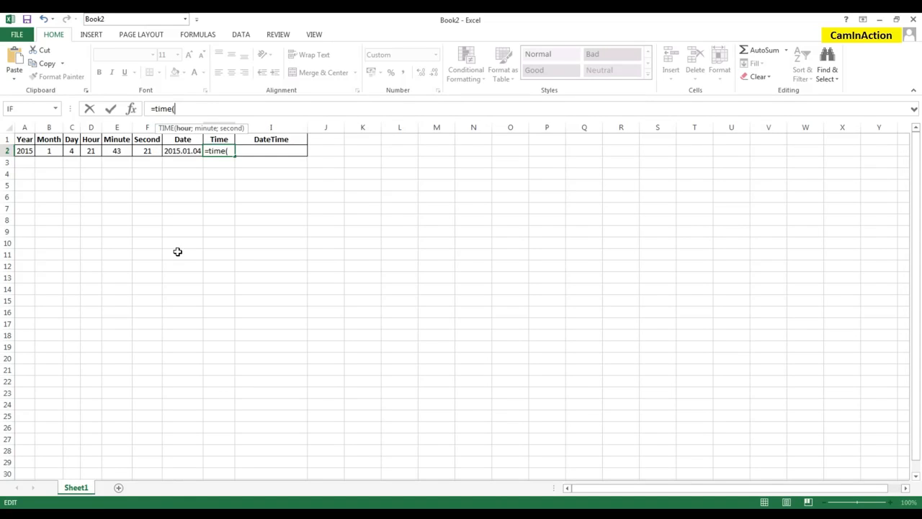
pyautogui.write('D2')
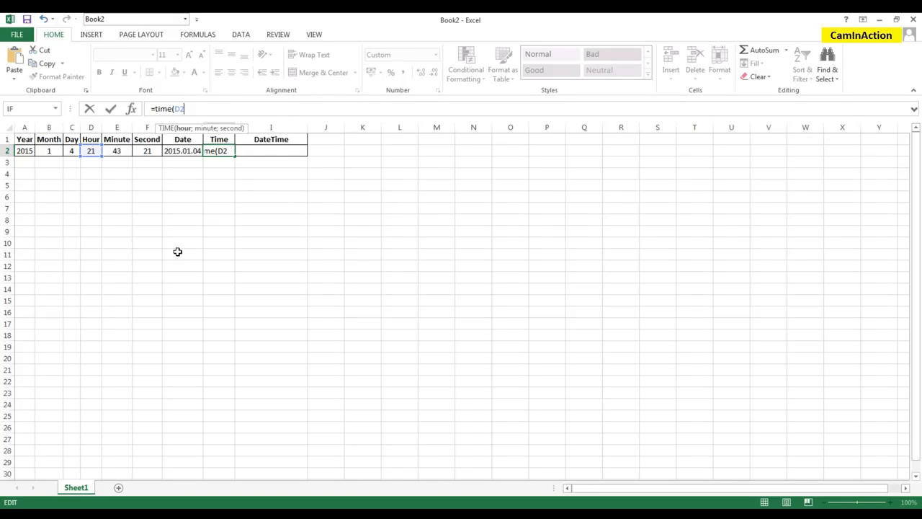
pyautogui.write(';E')
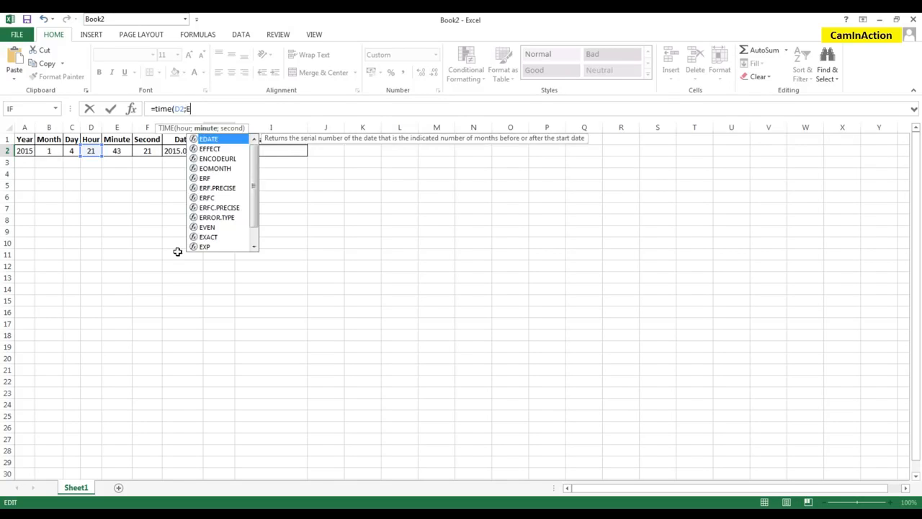
pyautogui.write('2;')
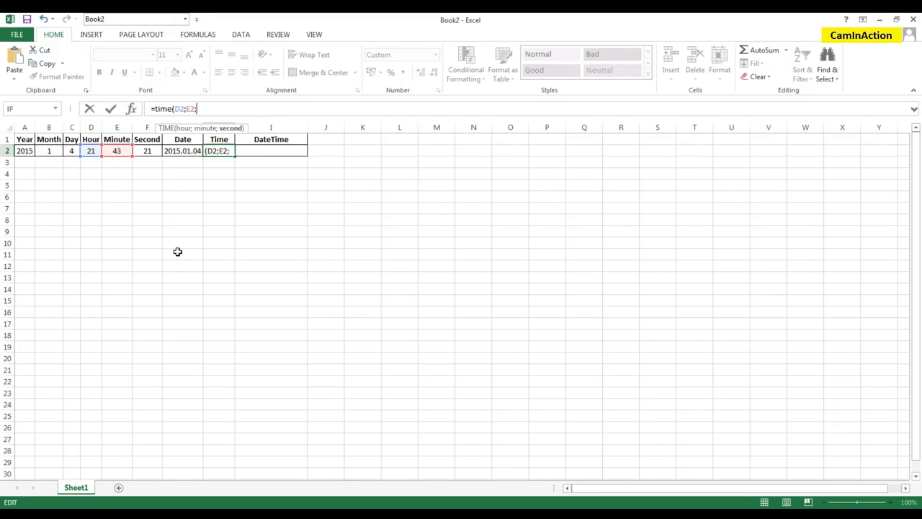
pyautogui.write('F2)')
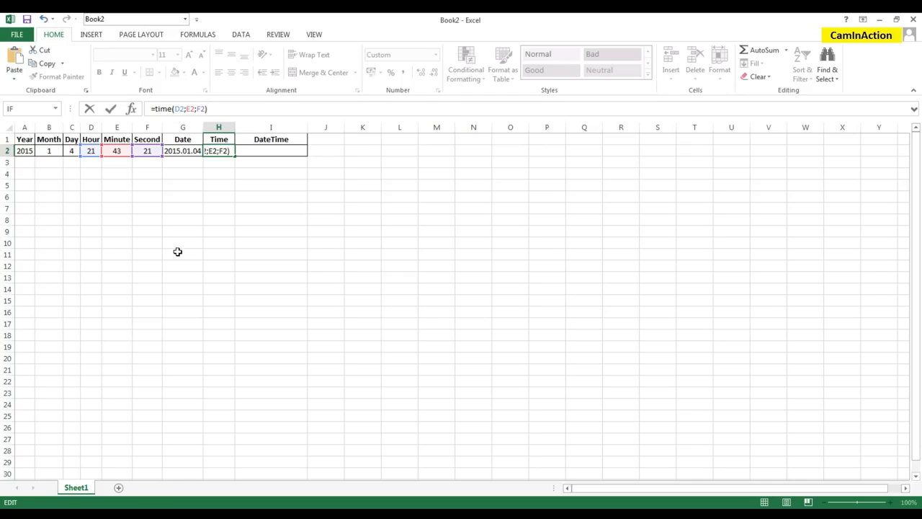
pyautogui.press('Return')
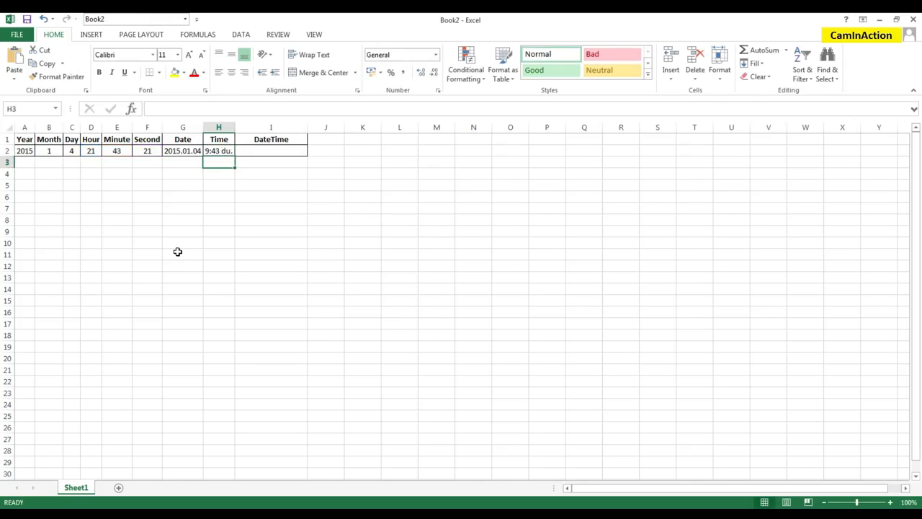
pyautogui.moveTo(235, 127)
pyautogui.mouseDown()
pyautogui.moveTo(266, 129)
pyautogui.moveTo(252, 128)
pyautogui.mouseUp()
pyautogui.rightClick(231, 152)
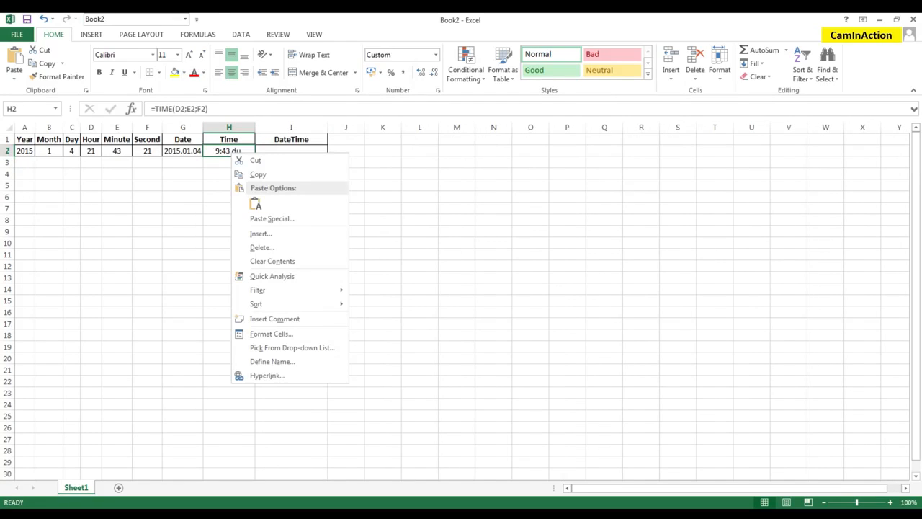
pyautogui.press('Escape')
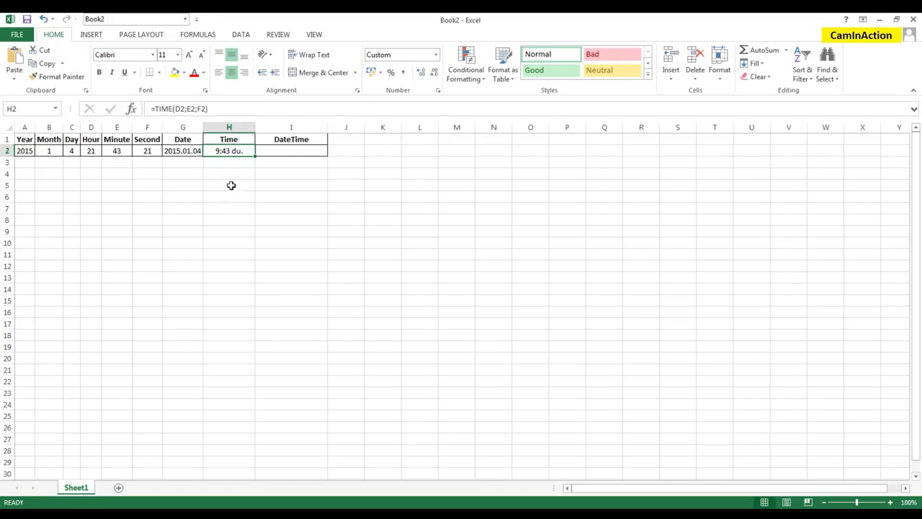
pyautogui.rightClick(225, 152)
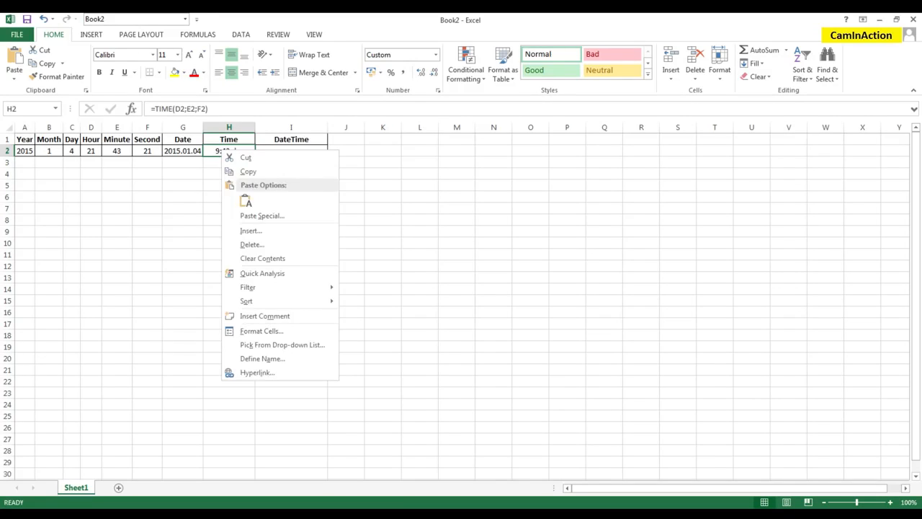
pyautogui.press('Escape')
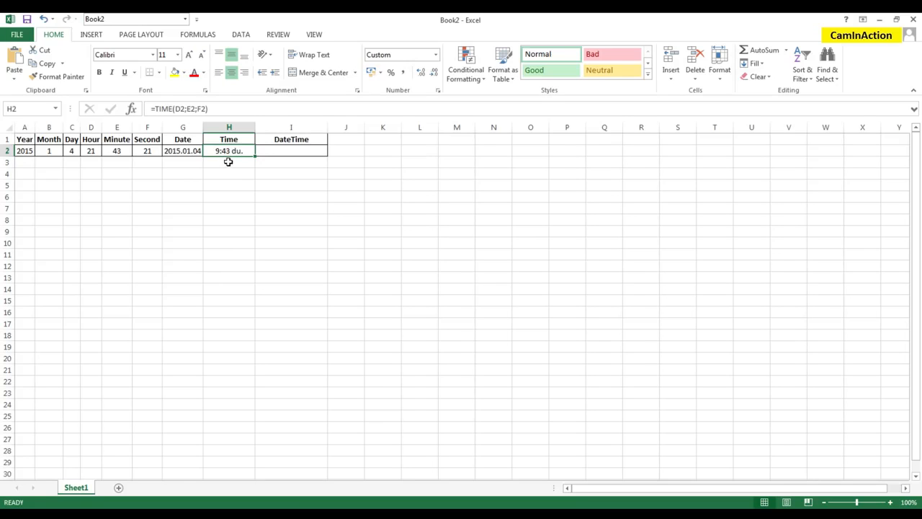
pyautogui.doubleClick(255, 127)
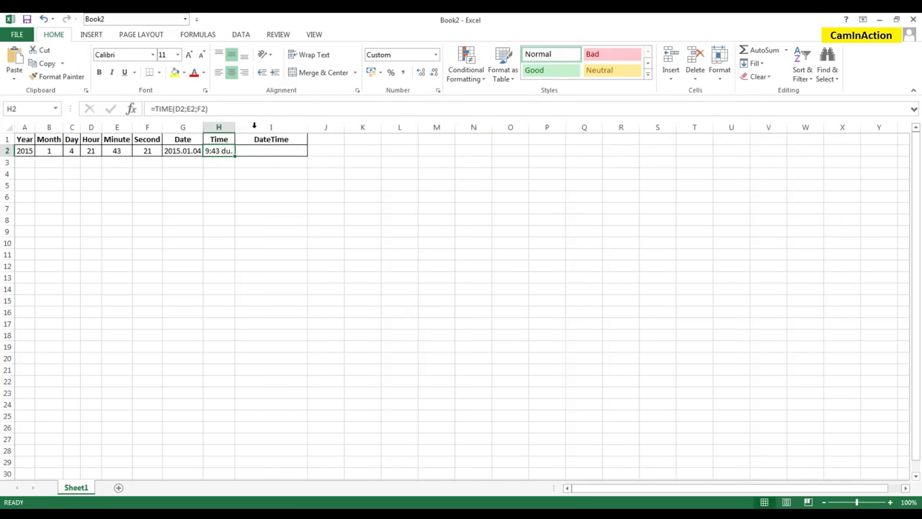
pyautogui.moveTo(235, 128); pyautogui.dragTo(244, 129)
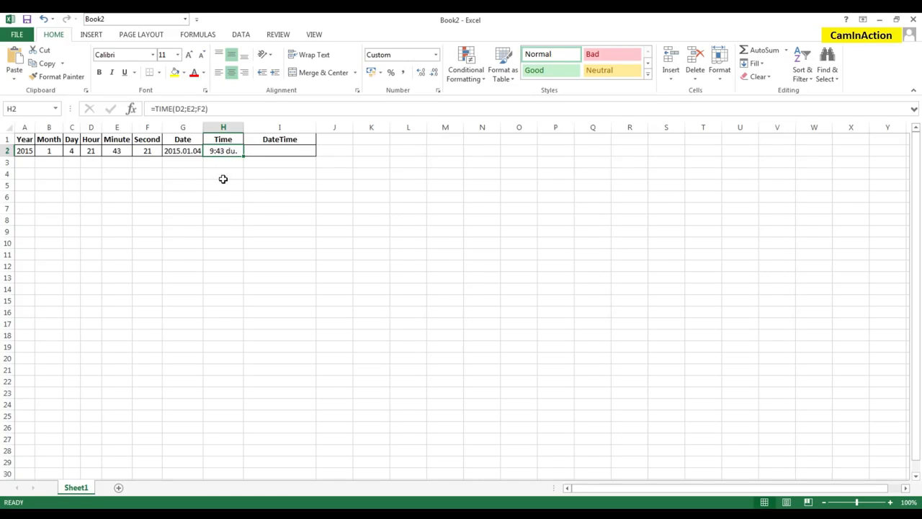
pyautogui.rightClick(220, 152)
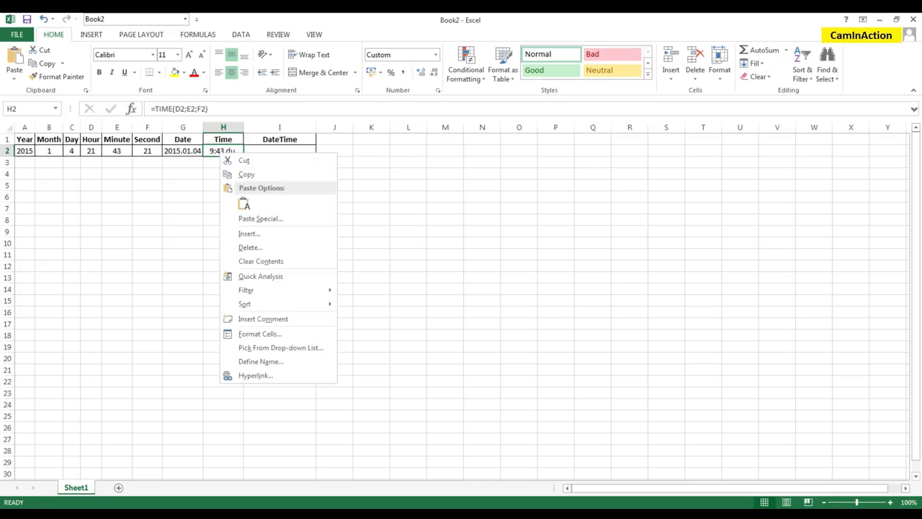
pyautogui.press('Escape')
pyautogui.rightClick(216, 152)
pyautogui.press('Escape')
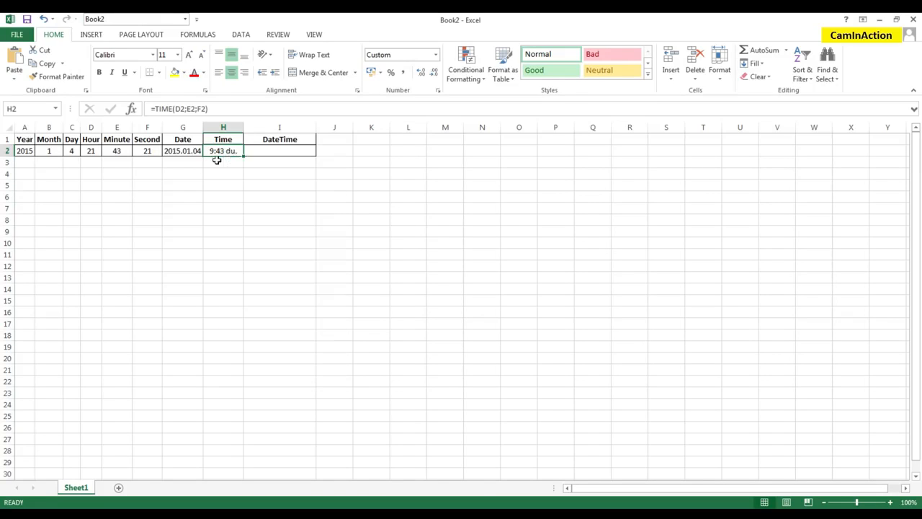
# - Apply the custom number format ó:pp:mm AM/PM to the Time cell H2 and auto-fit the width of column H
pyautogui.rightClick(218, 151)
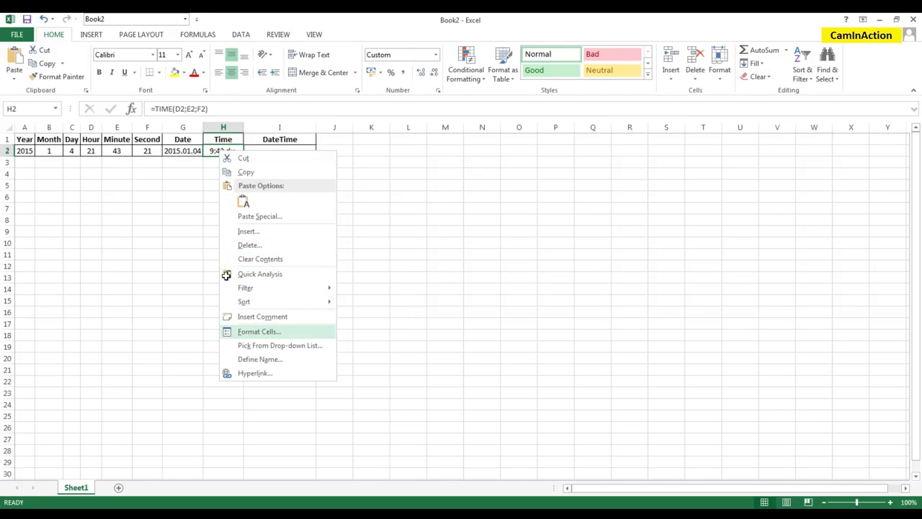
pyautogui.press('Return')
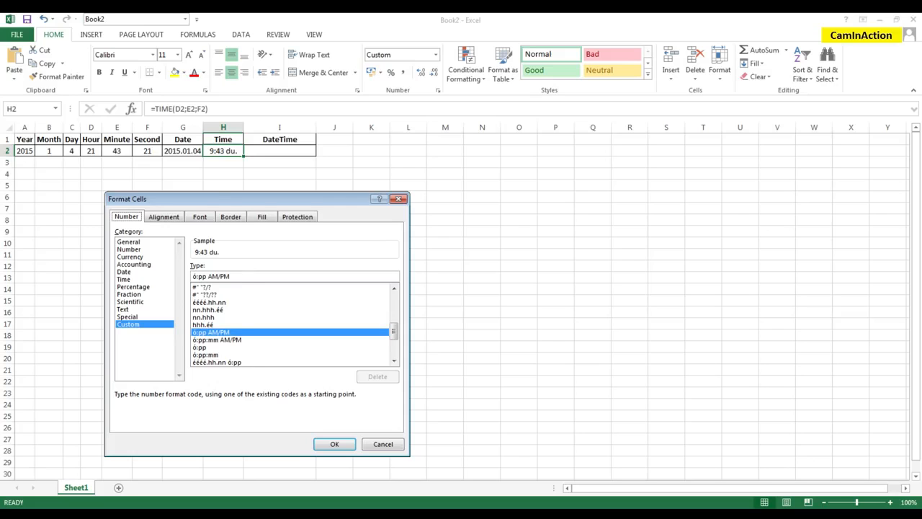
pyautogui.press('Down')
pyautogui.press('Return')
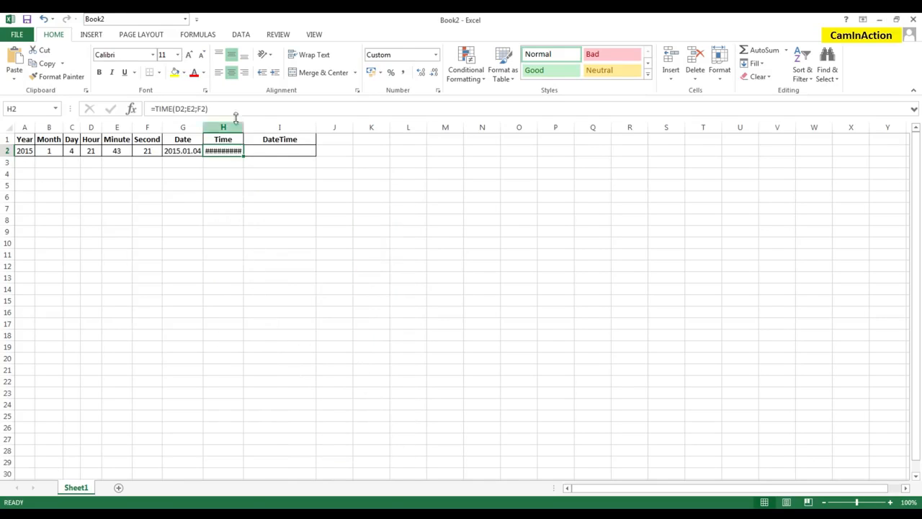
pyautogui.doubleClick(244, 127)
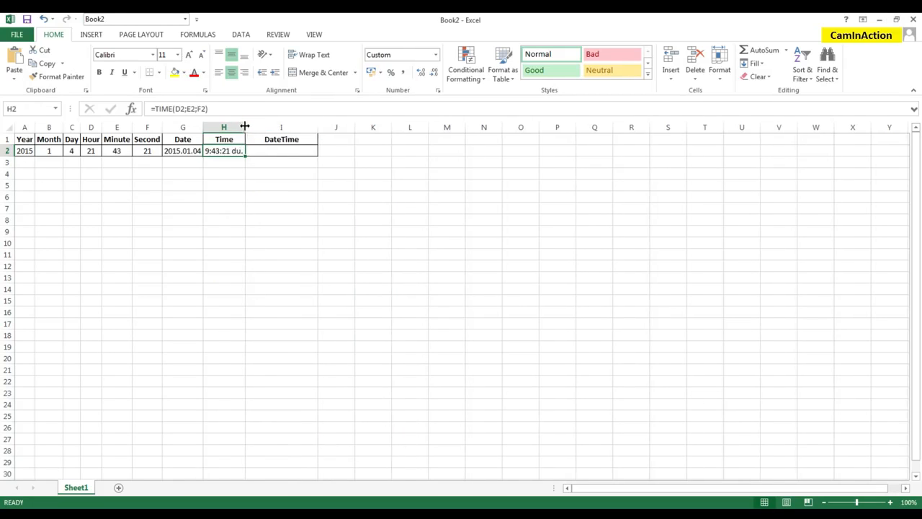
pyautogui.click(263, 229)
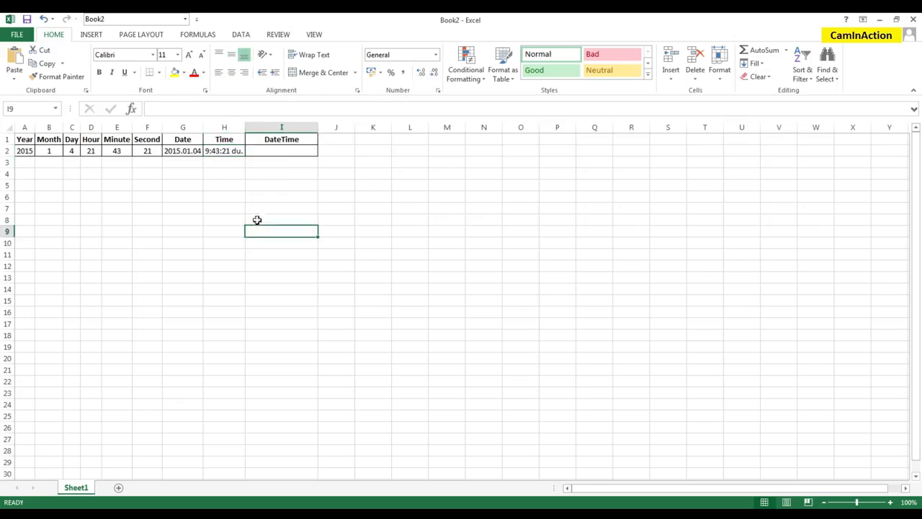
pyautogui.click(236, 150)
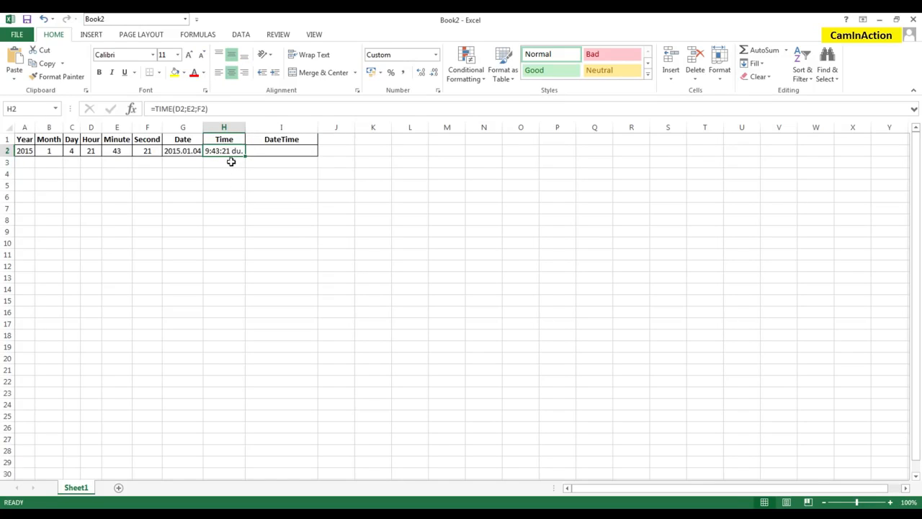
pyautogui.click(231, 162)
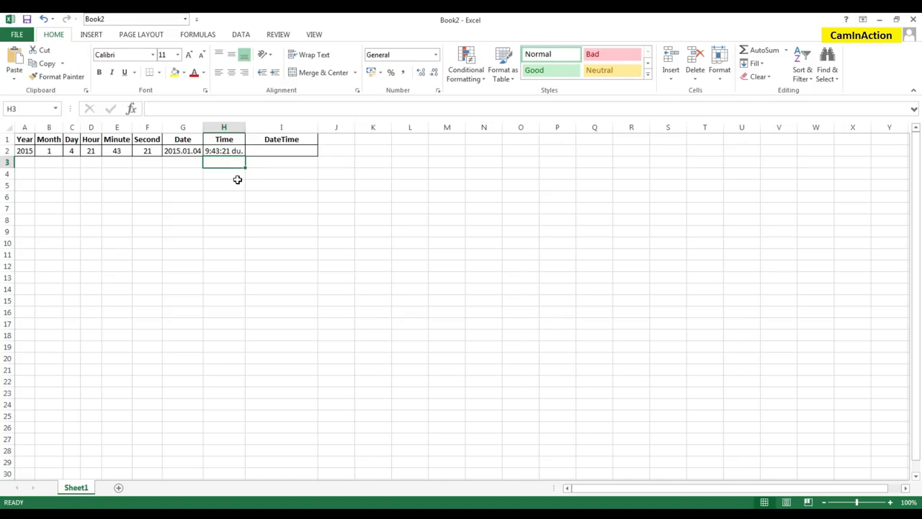
# - Enter the formula =G2+H2 in cell I2 to combine the date and time into a DateTime value
pyautogui.click(263, 150)
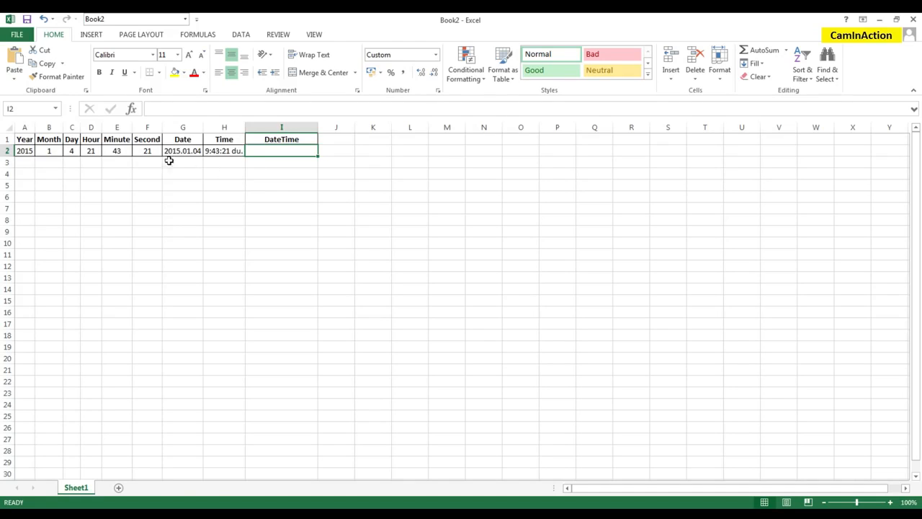
pyautogui.moveTo(22, 151); pyautogui.dragTo(147, 152)
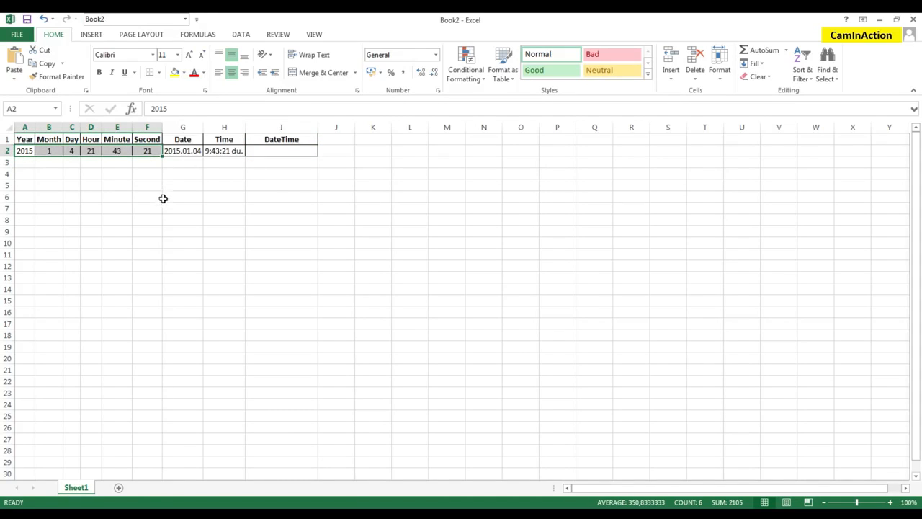
pyautogui.click(280, 150)
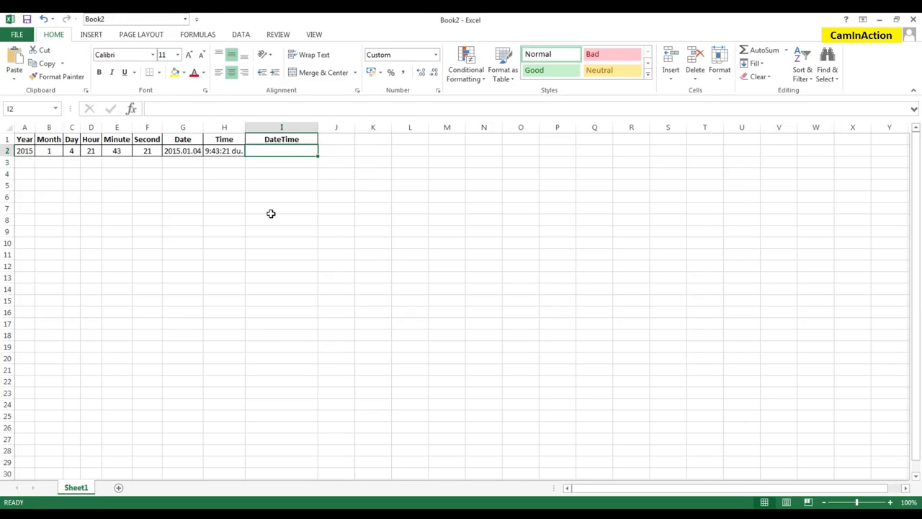
pyautogui.click(257, 108)
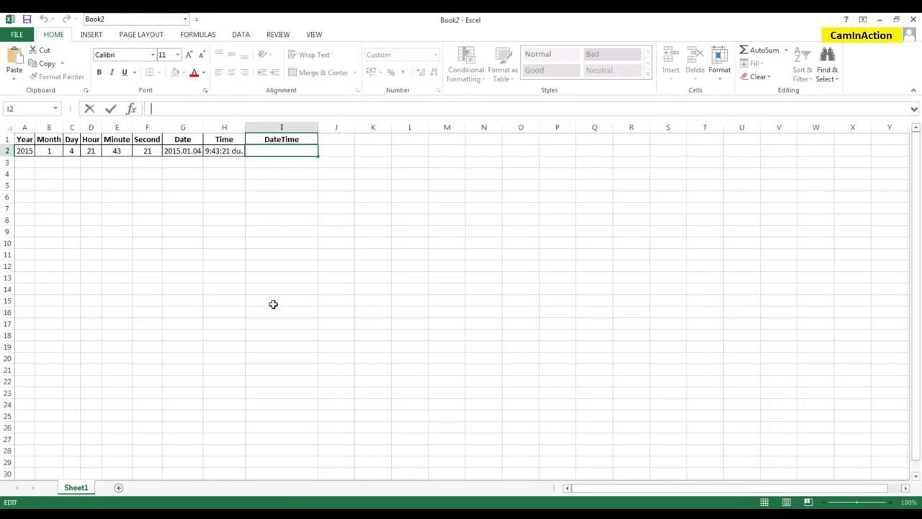
pyautogui.write('=')
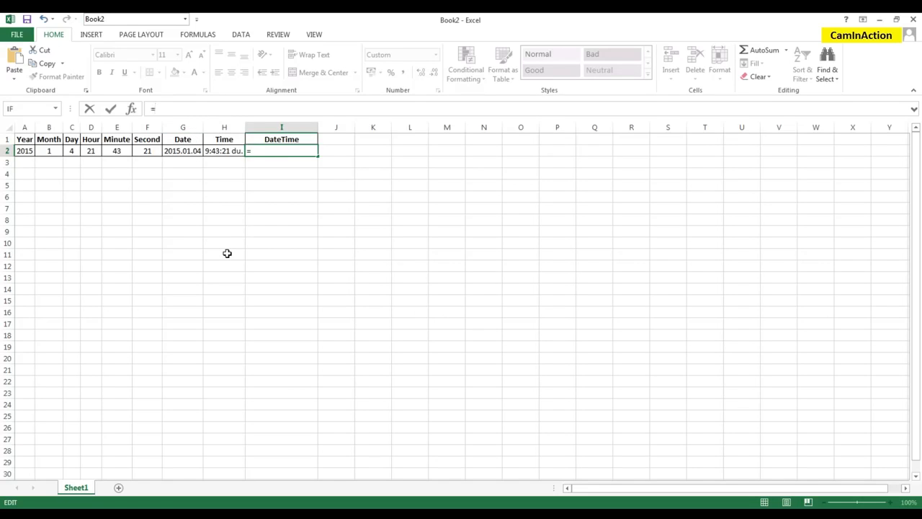
pyautogui.write('G2')
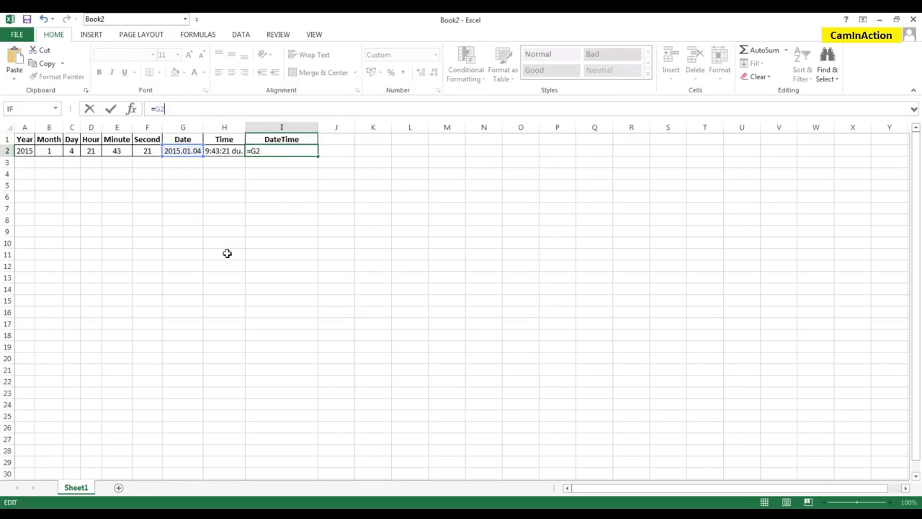
pyautogui.write('+H2')
pyautogui.press('Return')
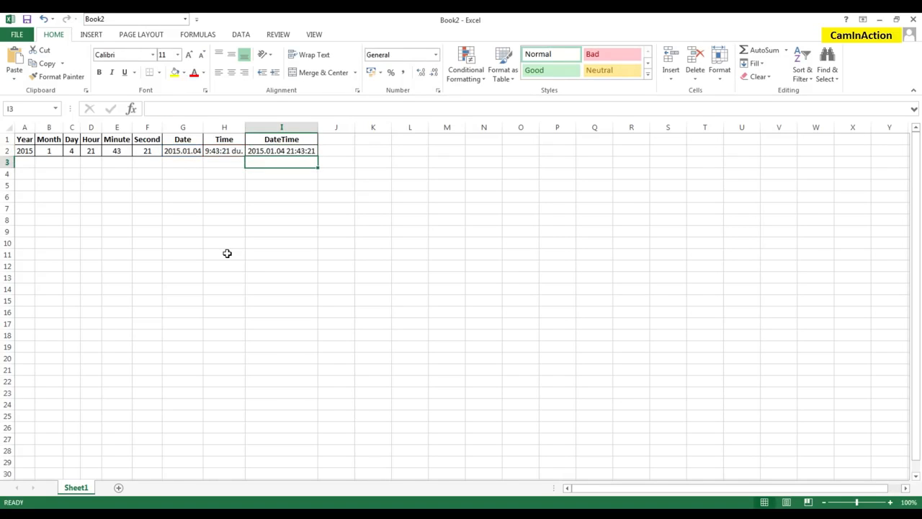
pyautogui.press('Up')
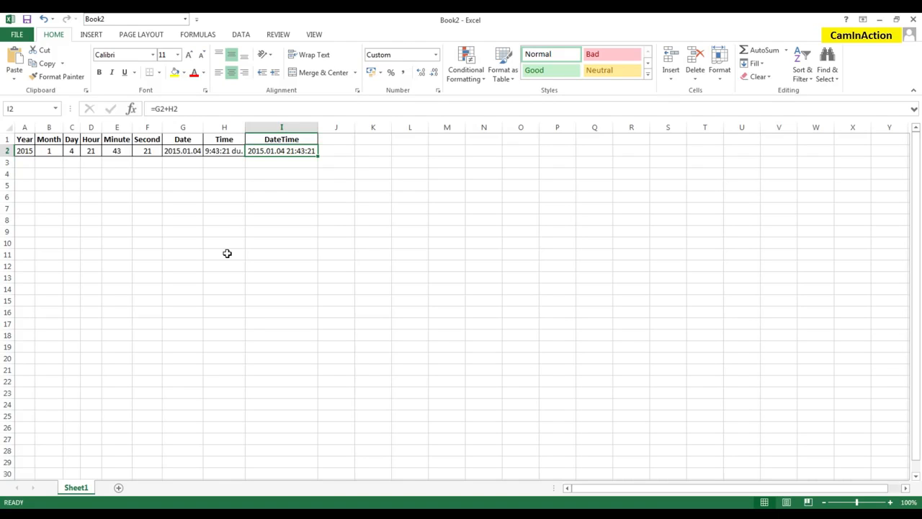
pyautogui.press('Down')
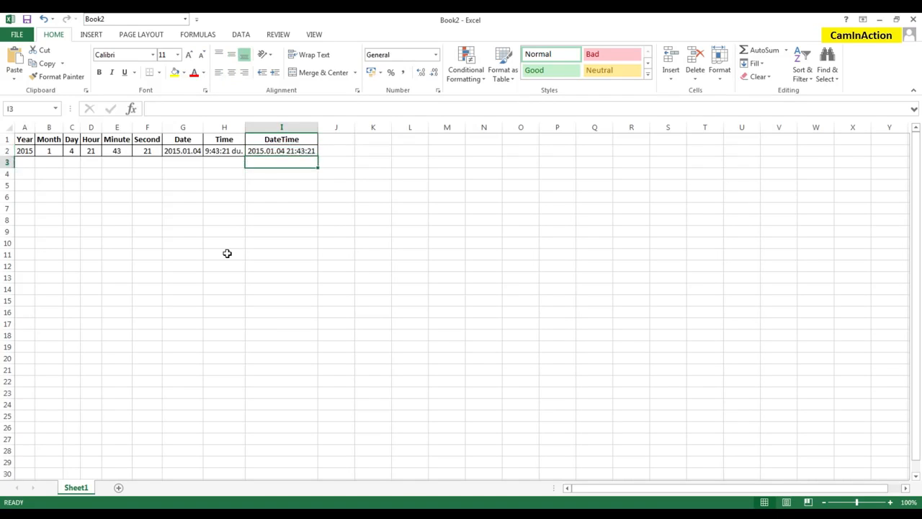
pyautogui.press('Up')
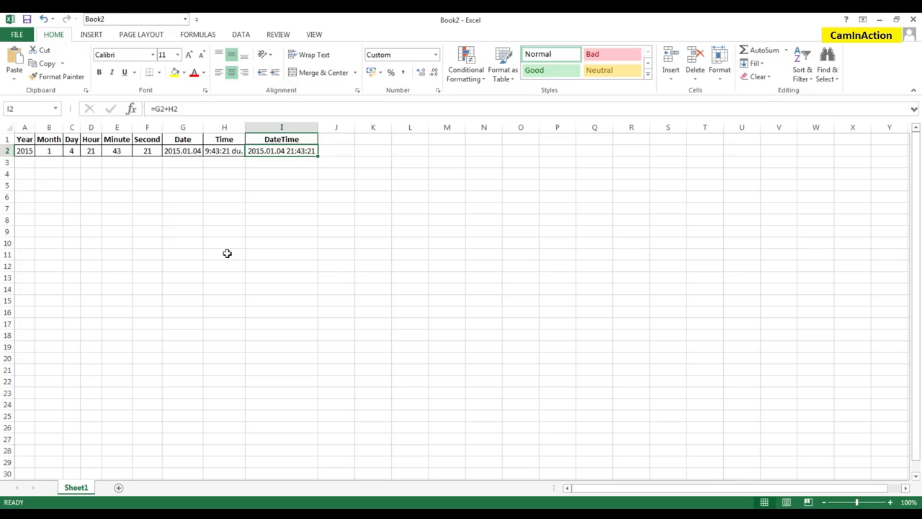